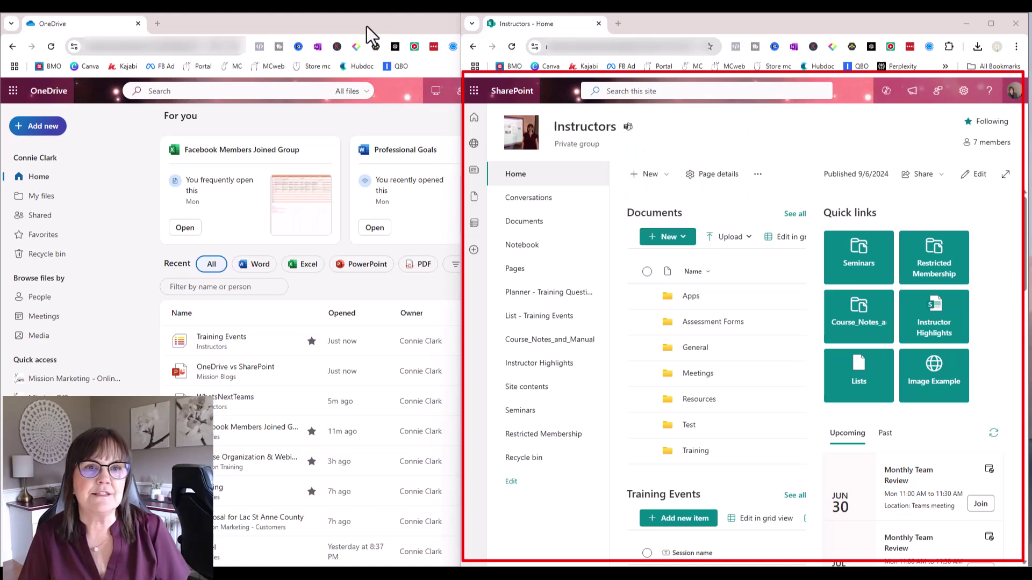
- Bring the OneDrive window forward and maximize it to show For you cards and Recent files
left_click(352, 24)
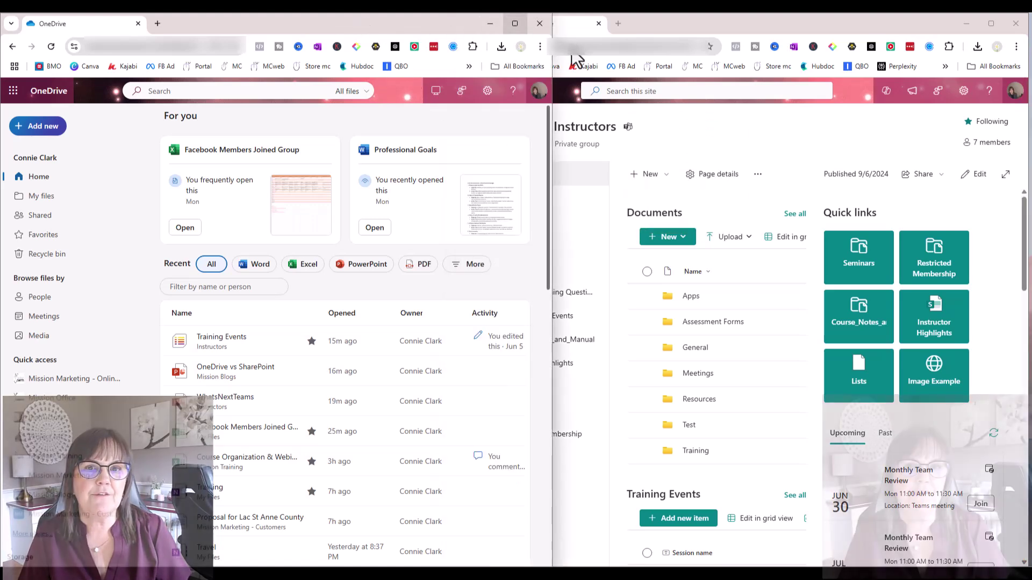
key("super+Up")
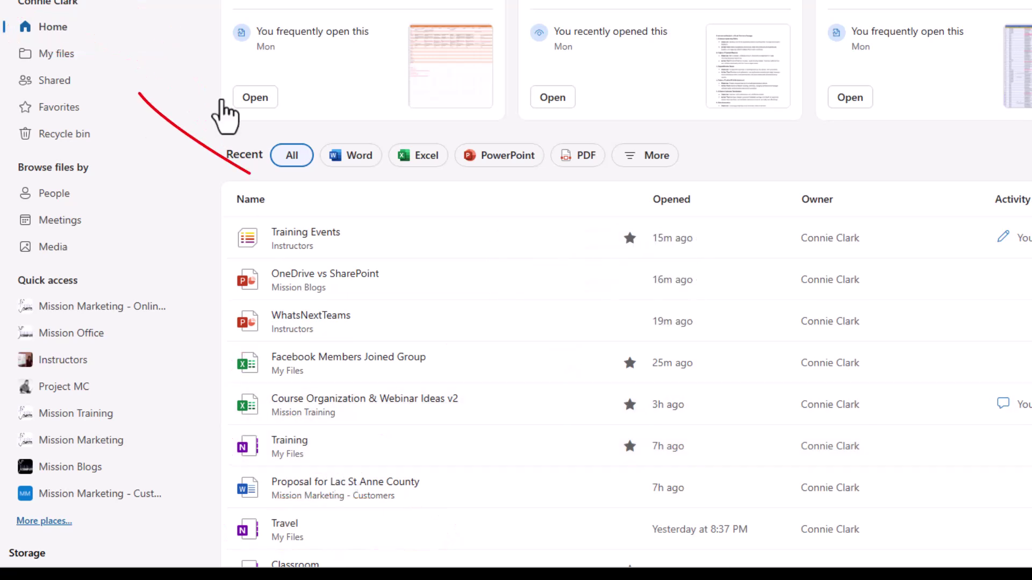
- Open My files and scroll through personal folders like Pictures, Marketing, Examples and Management
left_click(56, 57)
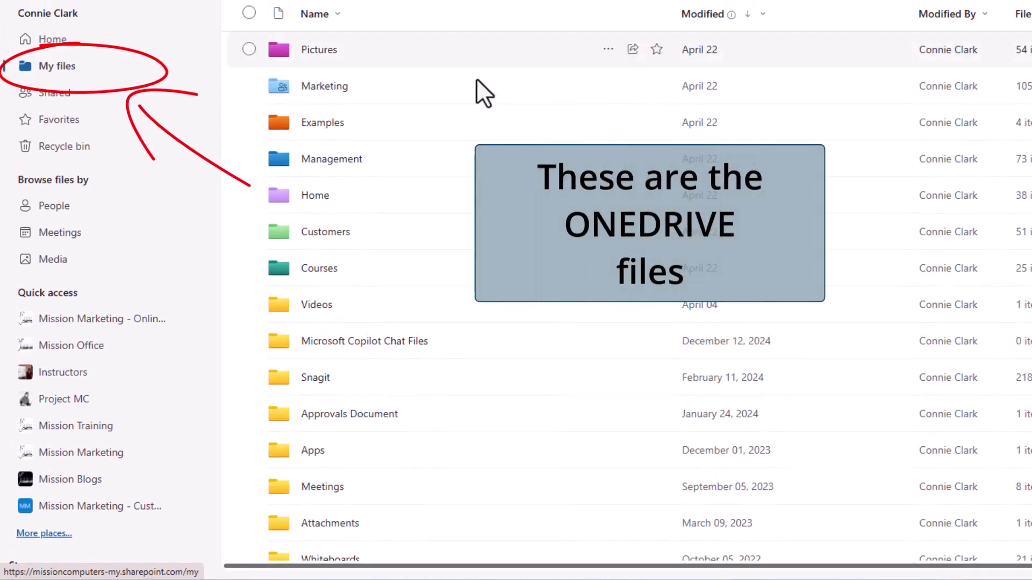
scroll(447, 343, "down", 5)
scroll(442, 343, "down", 5)
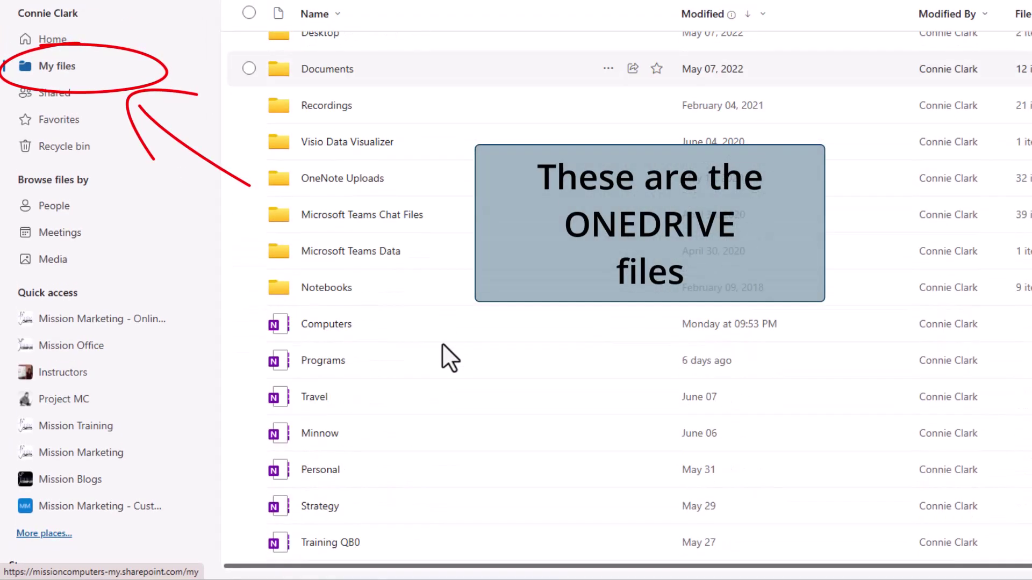
scroll(442, 344, "up", 10)
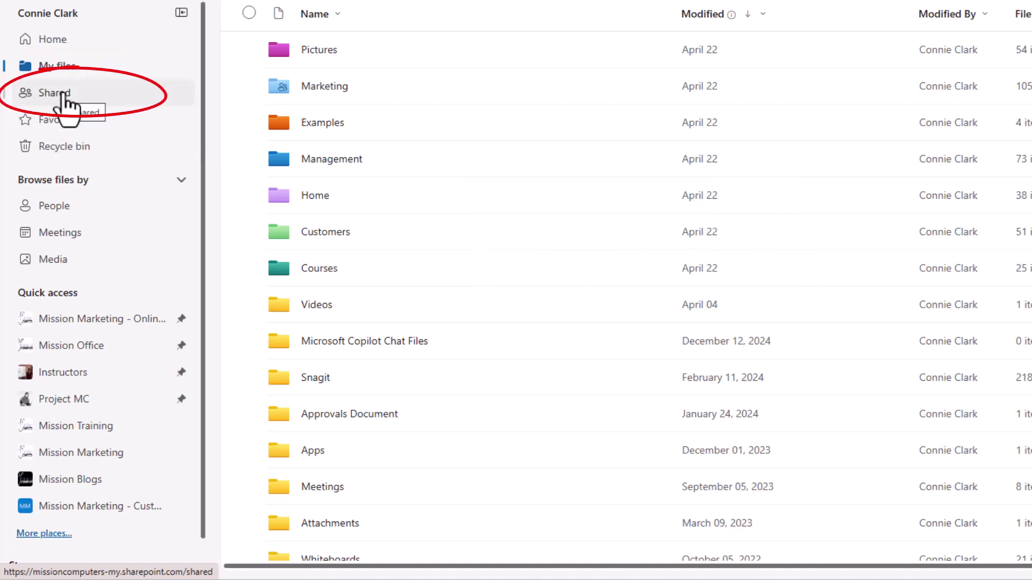
- Browse the Shared view and its By you tab, then the Favorites view
left_click(62, 95)
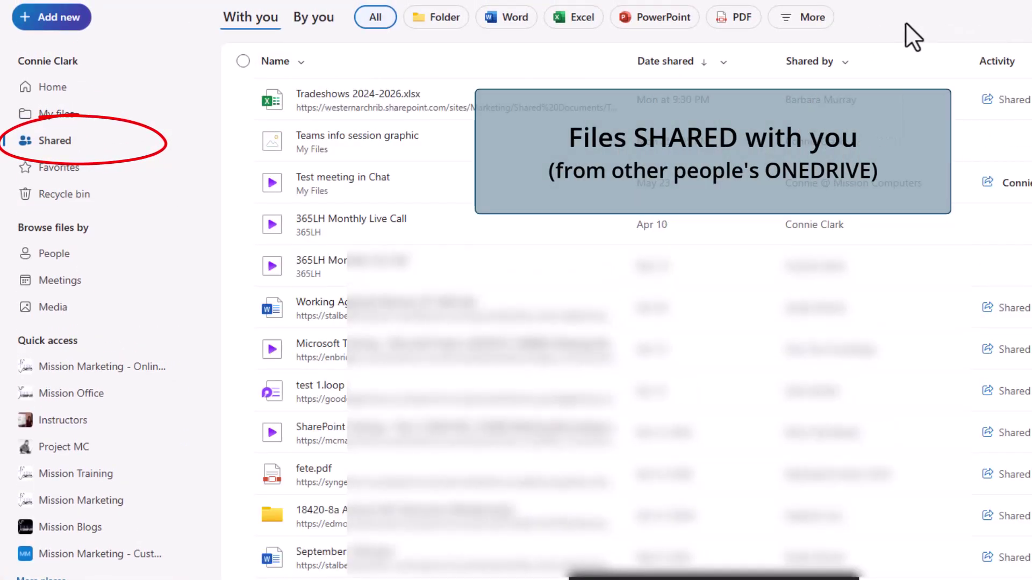
left_click(314, 19)
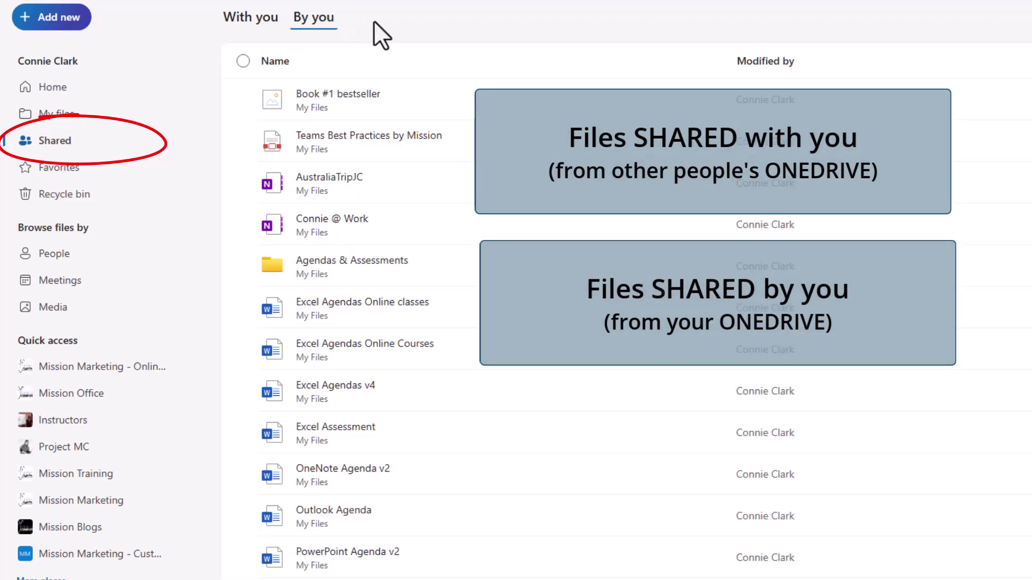
left_click(61, 168)
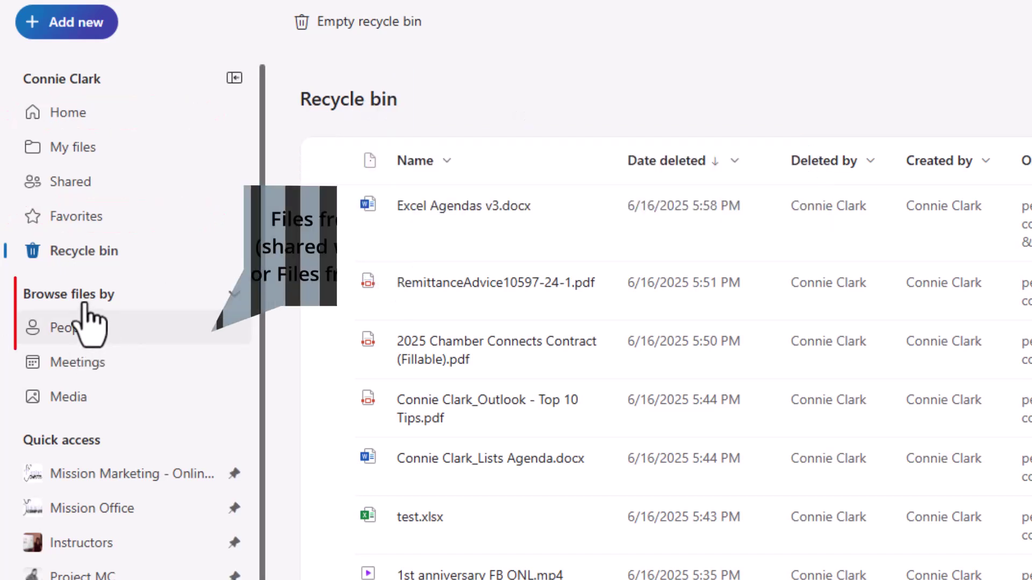
- Browse files by People and Meetings, then open the Instructors library from Quick access
left_click(123, 330)
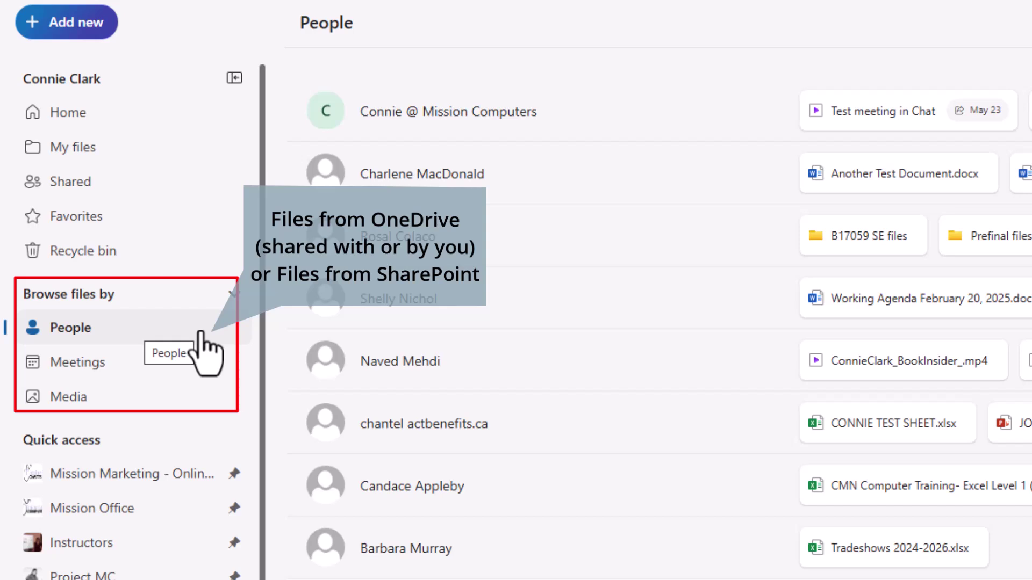
left_click(140, 365)
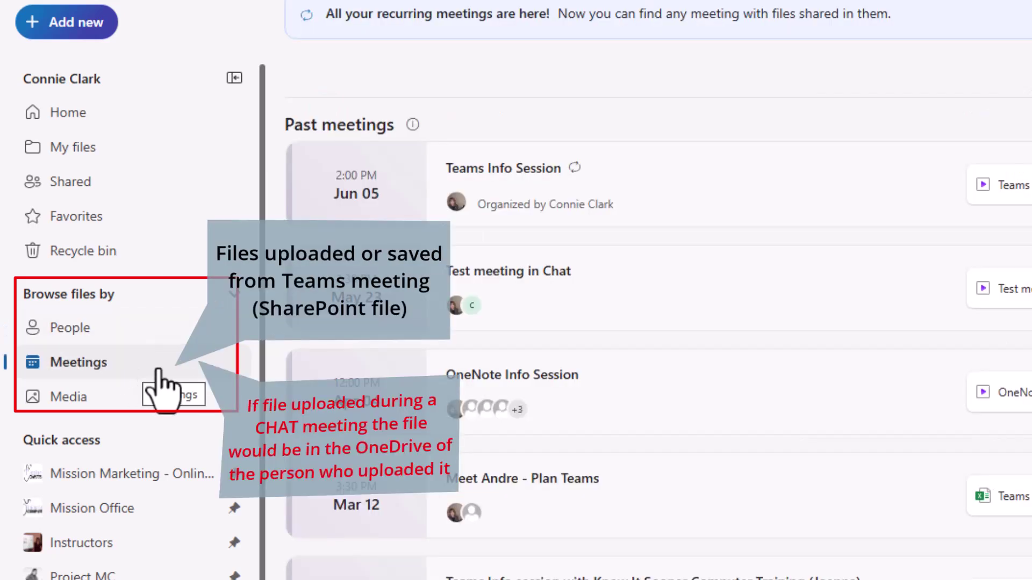
left_click(63, 544)
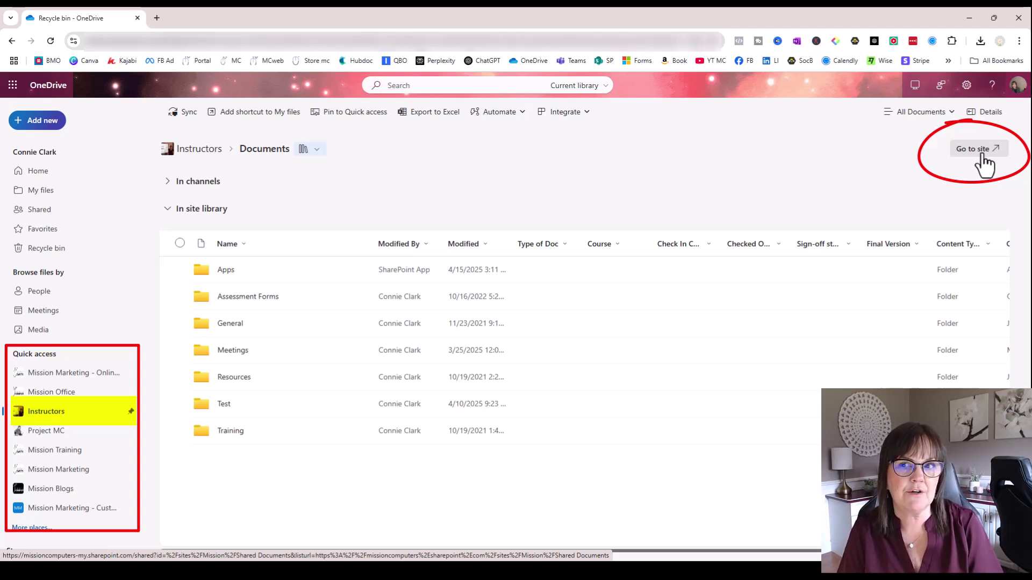
- Open the full Instructors SharePoint site from its Documents library
left_click(981, 155)
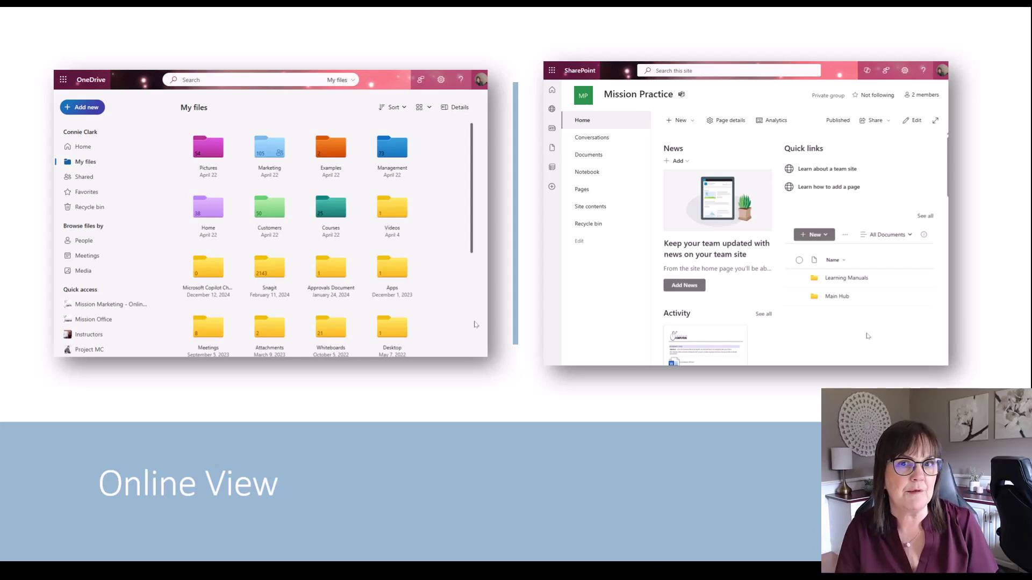
- Advance the slideshow one slide to 'OneDrive is Files and Folders' with its folder grid
key("Right")
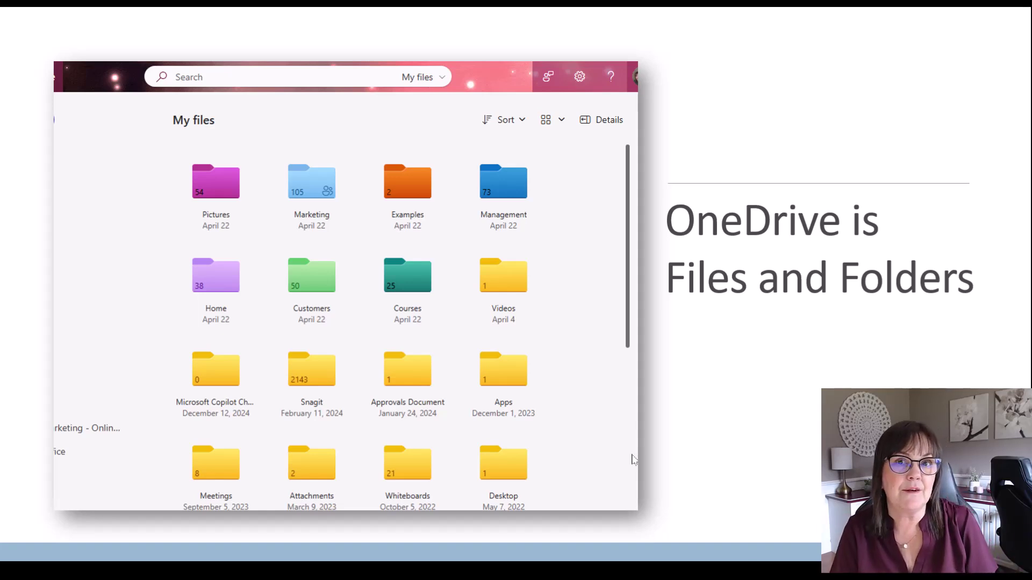
- Show the 'Teams shows both' slide, reveal its red OneDrive circle, then advance to Storage
key("Right")
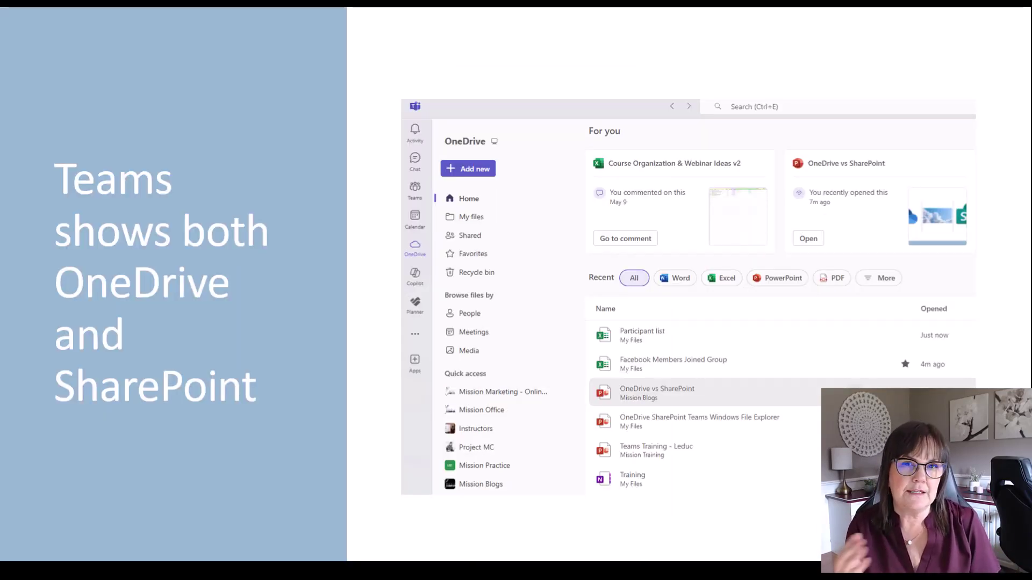
key("Right")
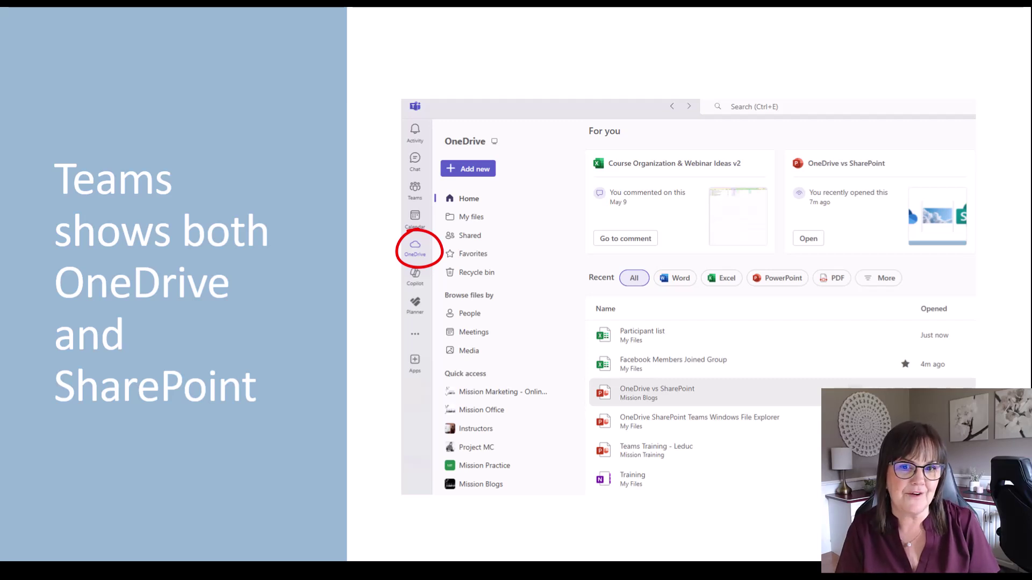
key("Right")
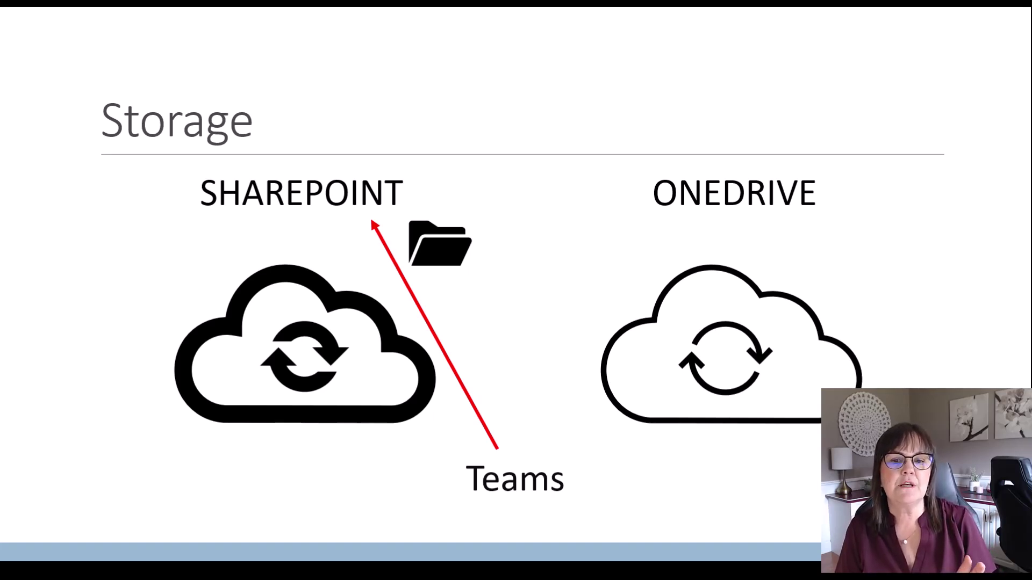
- Play the animation adding the purple Teams-to-OneDrive arrow with its chain-link icon
key("Right")
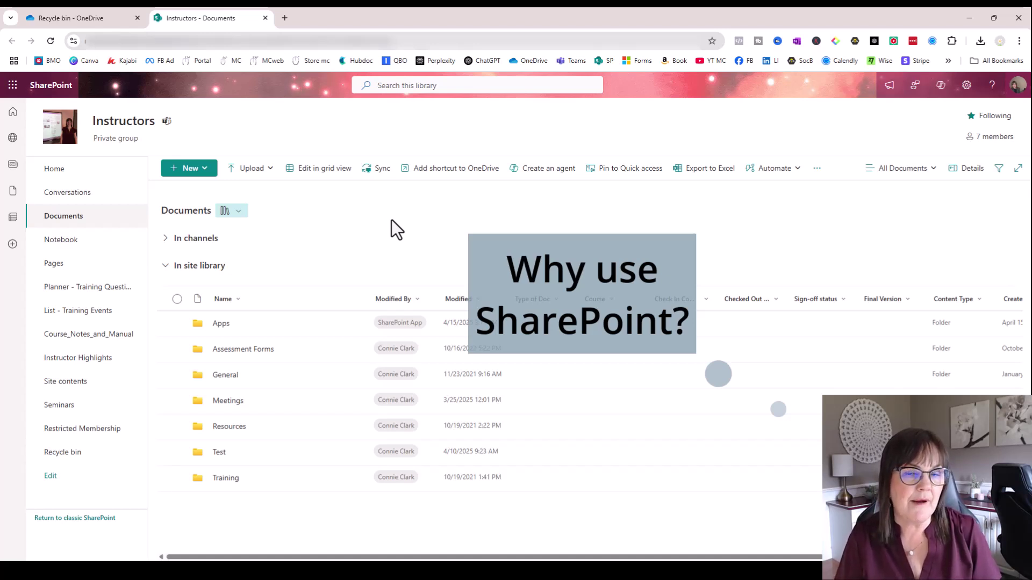
- Open the Resources folder and scroll through its tagged files
left_click(230, 426)
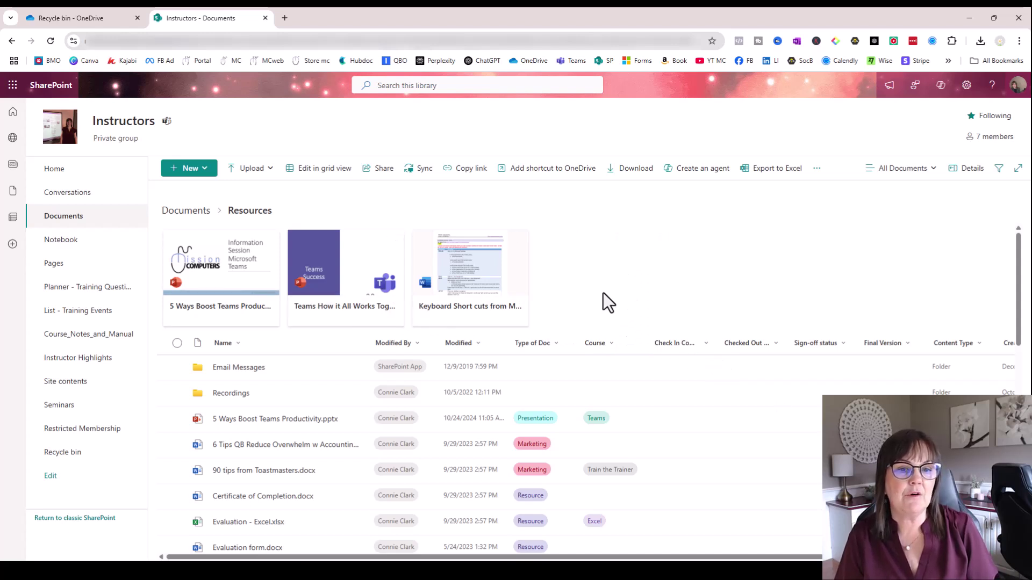
scroll(517, 346, "down", 1)
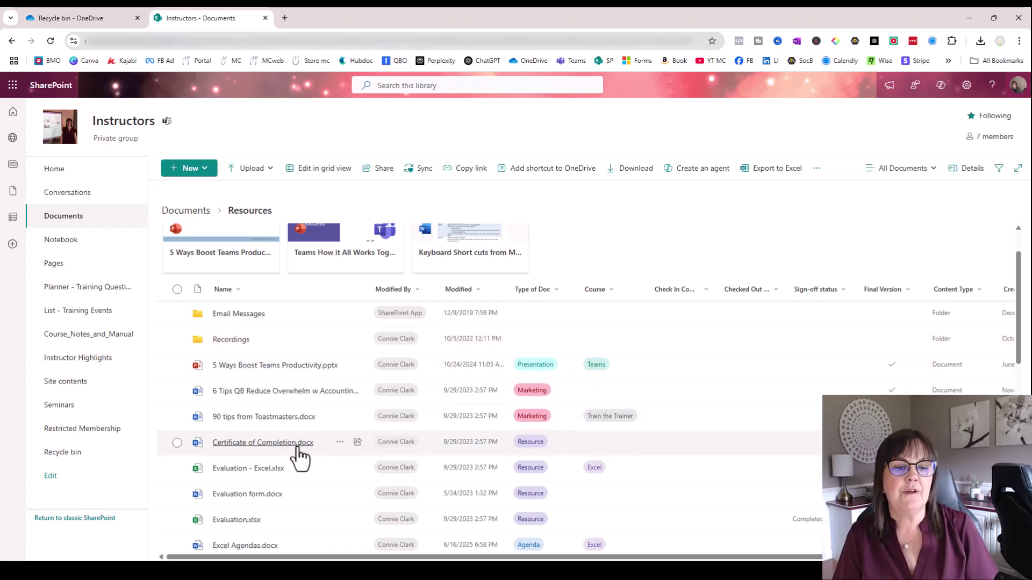
scroll(306, 456, "down", 2)
scroll(305, 455, "down", 1)
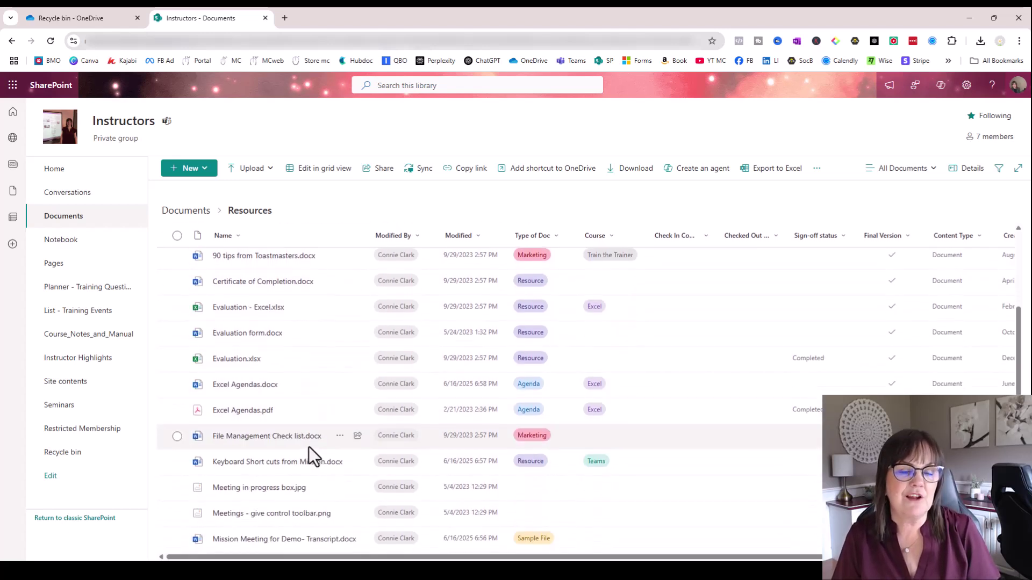
scroll(298, 422, "down", 3)
scroll(309, 419, "down", 3)
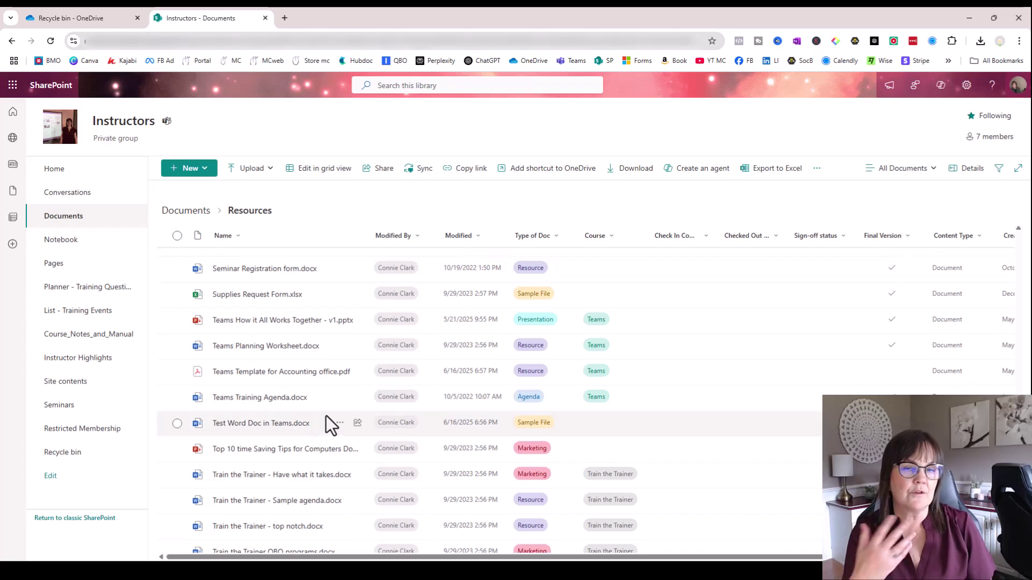
scroll(326, 415, "up", 10)
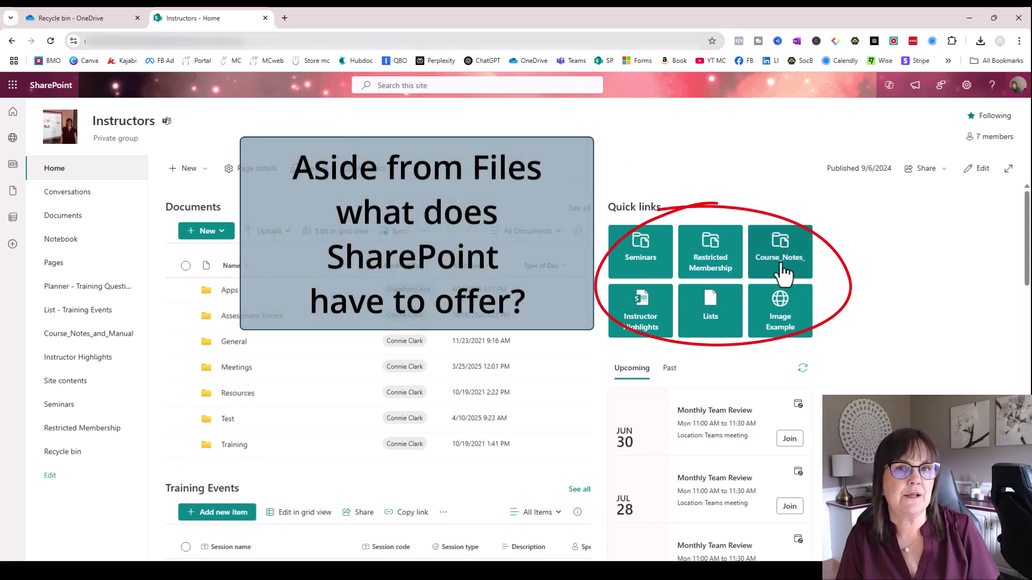
scroll(718, 335, "down", 3)
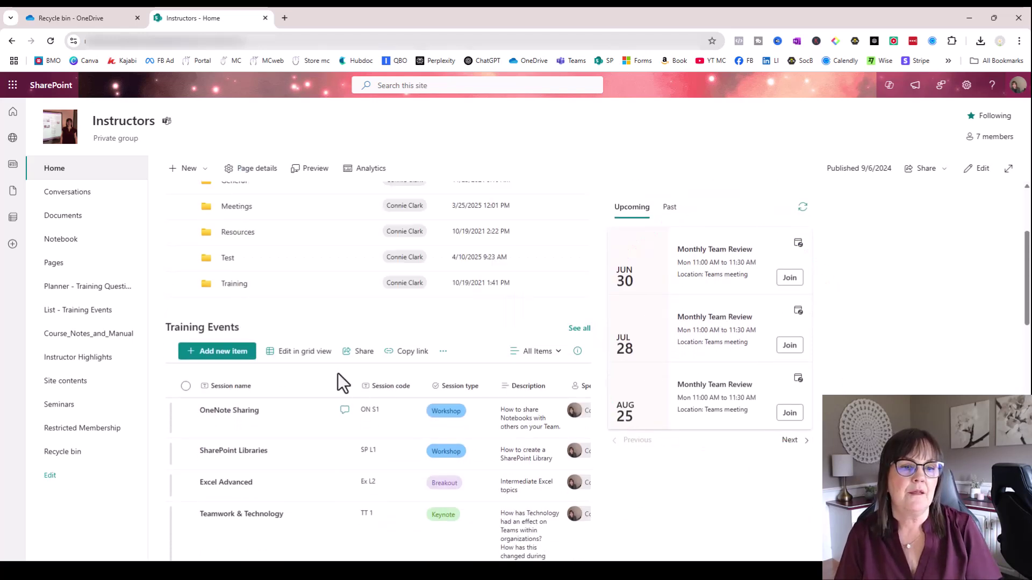
scroll(327, 376, "down", 1)
scroll(321, 366, "down", 2)
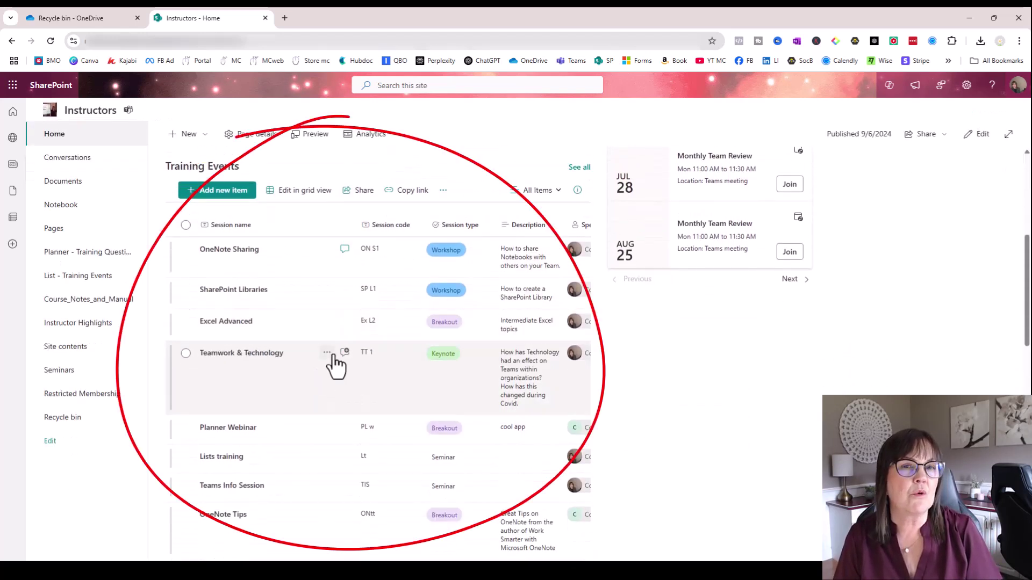
scroll(330, 365, "down", 2)
scroll(501, 437, "down", 1)
scroll(452, 410, "up", 5)
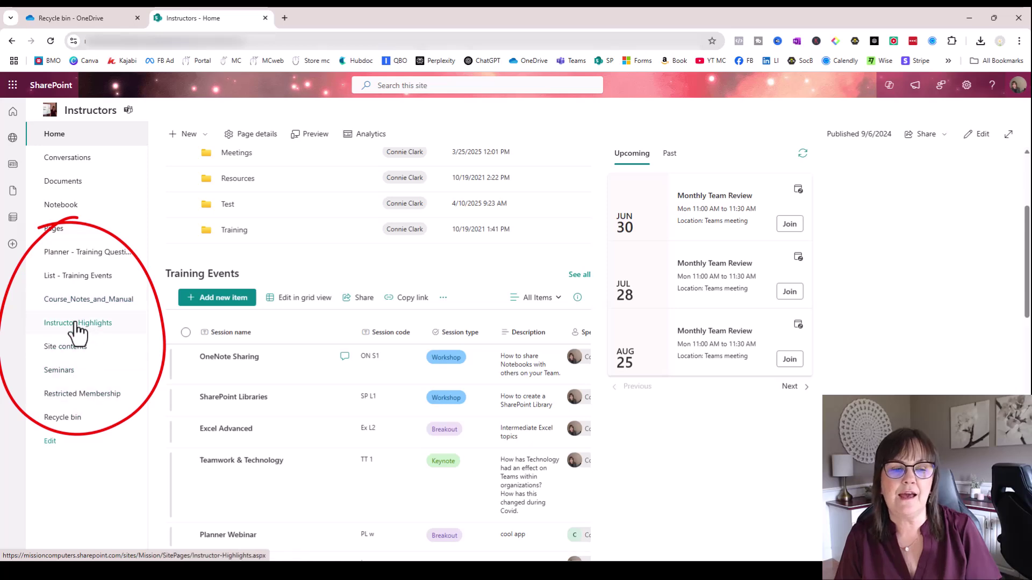
- View the Instructor Highlights page, then switch to the Instructors Resources channel in Teams
left_click(79, 324)
scroll(793, 399, "down", 10)
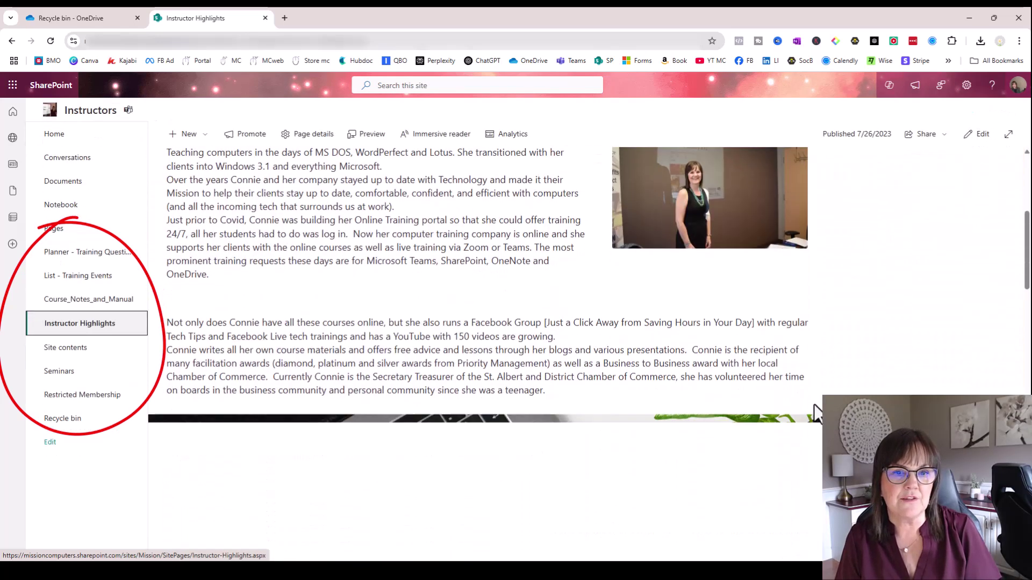
key("alt+Tab")
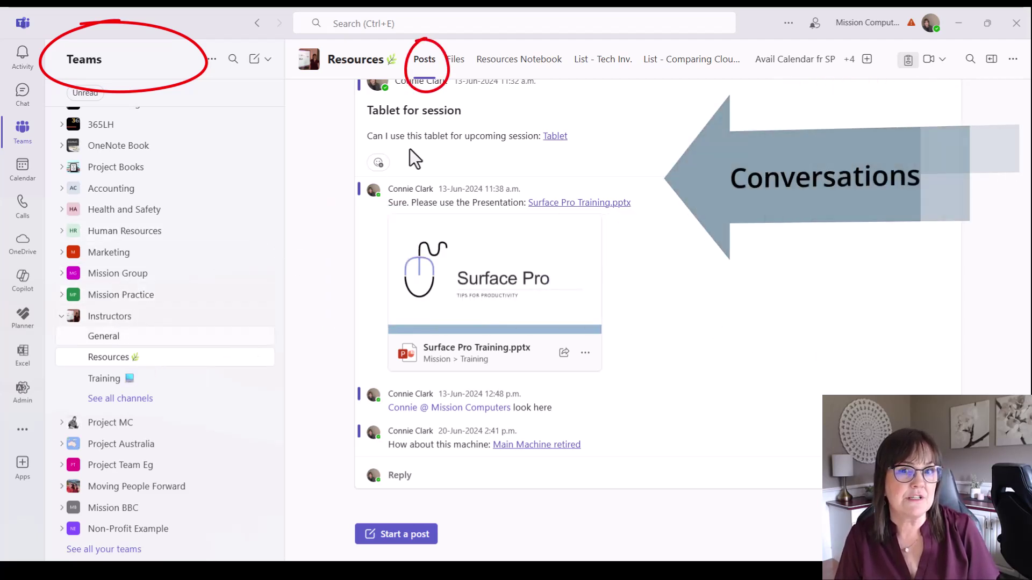
- Show the Resources channel's Files tab and browse documents tagged by Type of Doc and Course
left_click(456, 65)
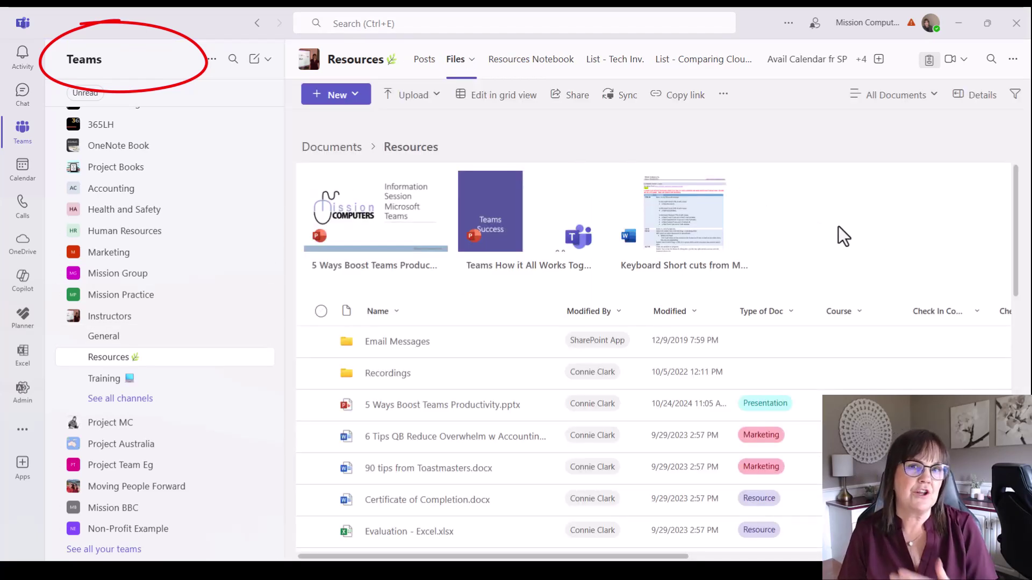
scroll(838, 231, "down", 3)
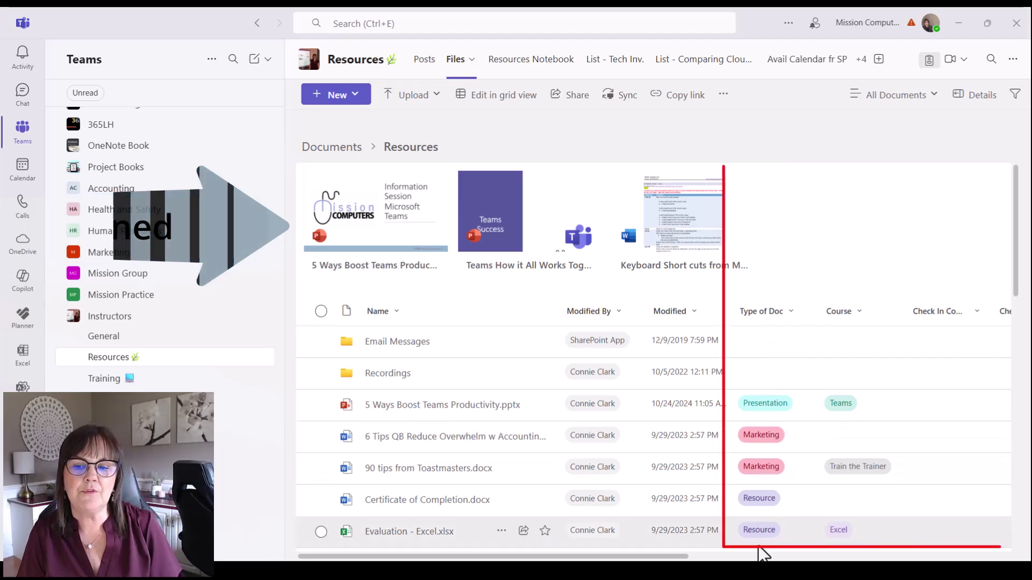
scroll(760, 549, "down", 3)
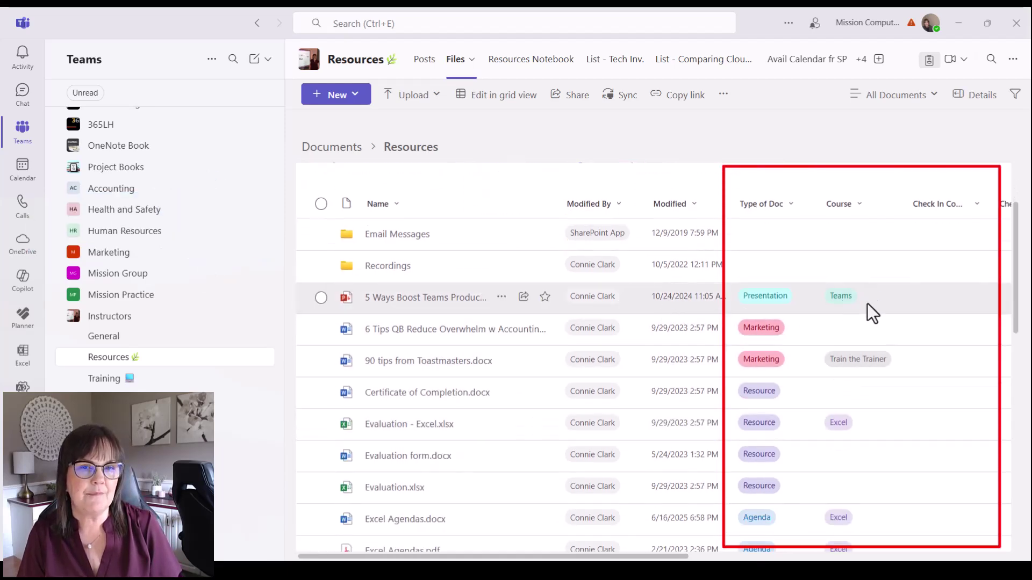